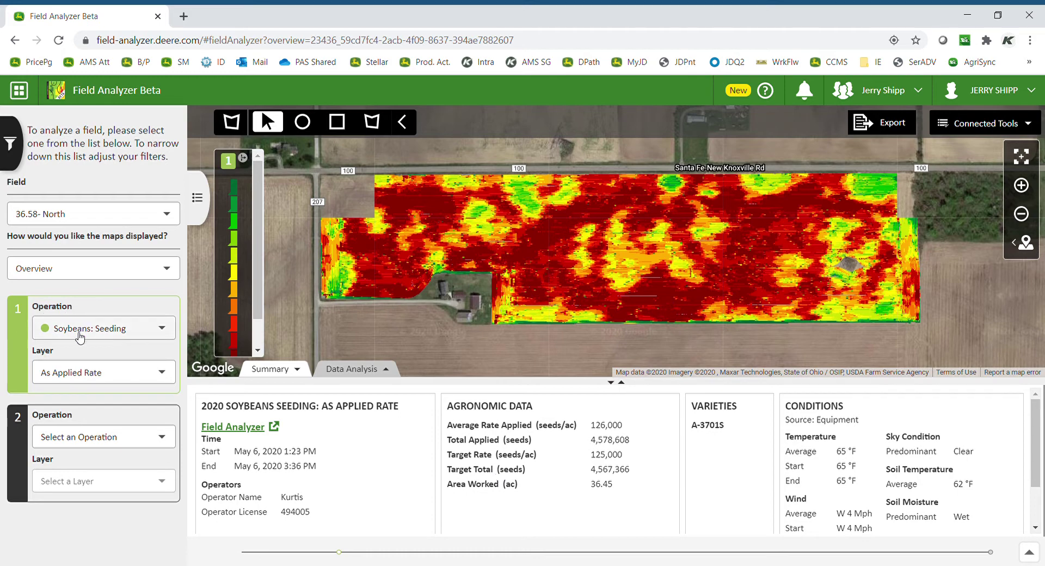
Set map 1 to the Corn: Harvest Dry Yield layer, averaging 202.18 bu/ac
click(122, 329)
drag(170, 368, 177, 406)
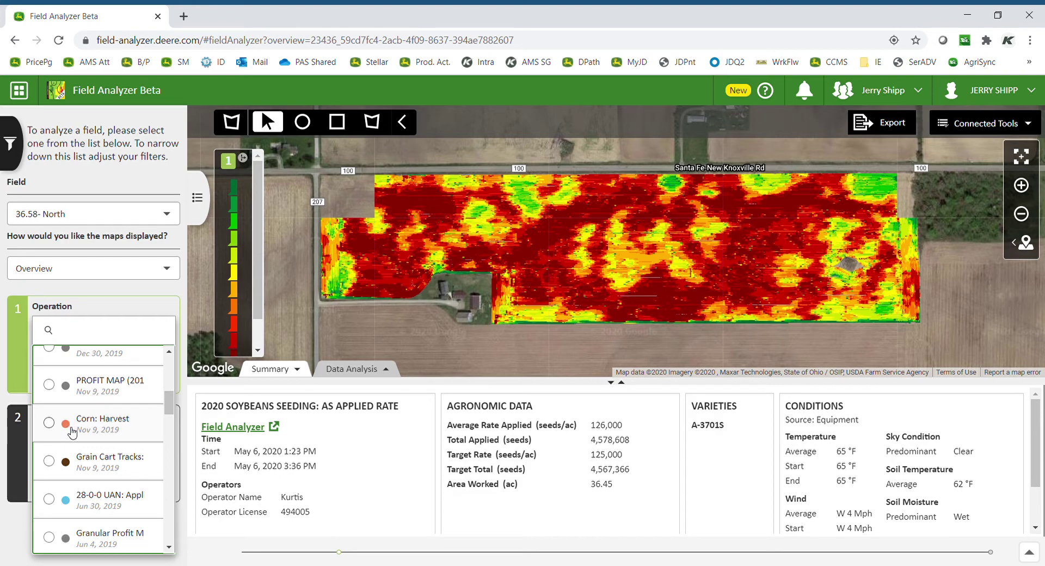
click(98, 425)
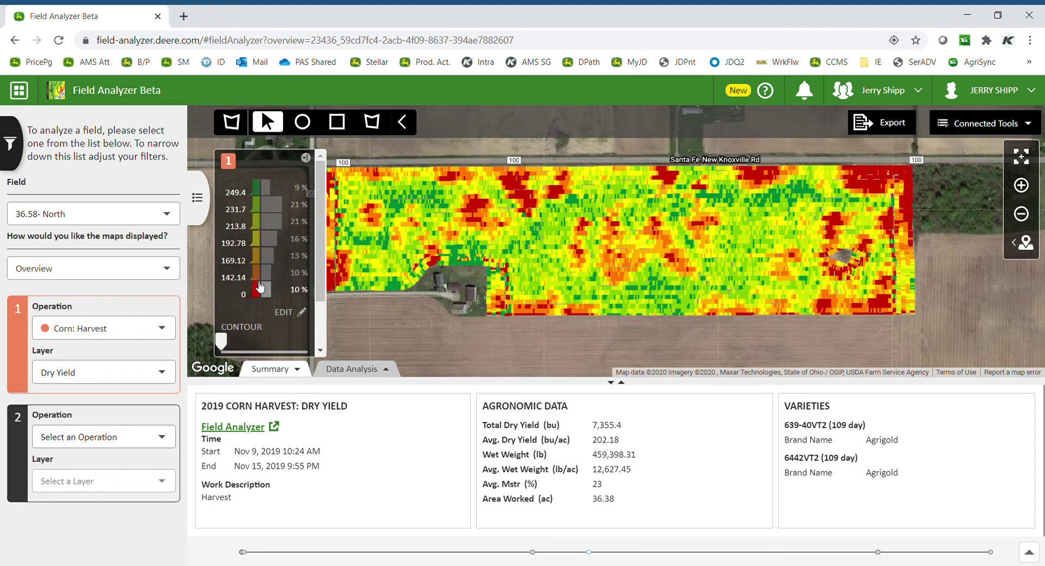
Preview contour smoothing on the yield map, reset it to none, and collapse the yield legend
drag(222, 342, 275, 340)
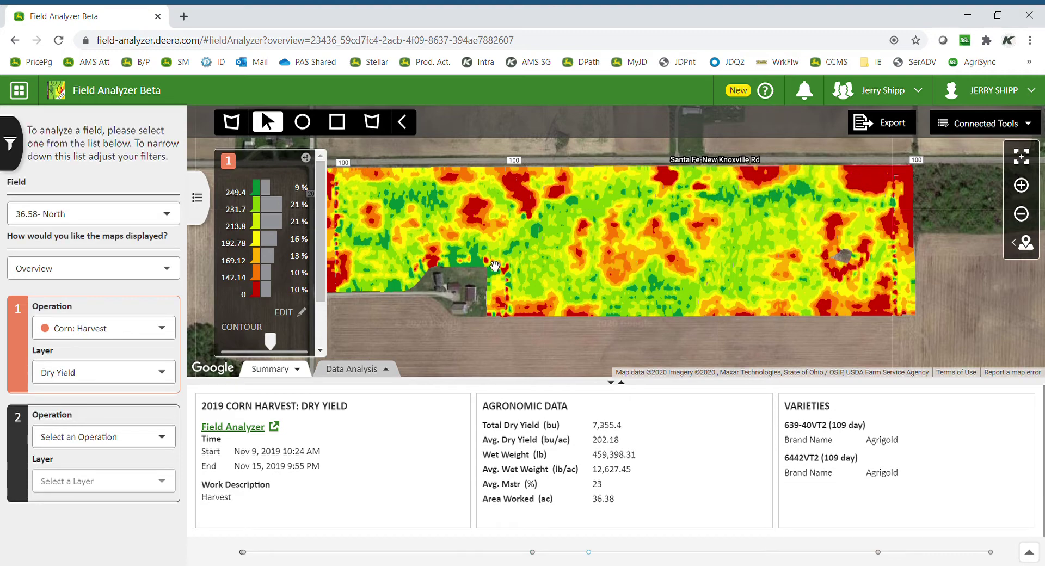
drag(278, 340, 220, 341)
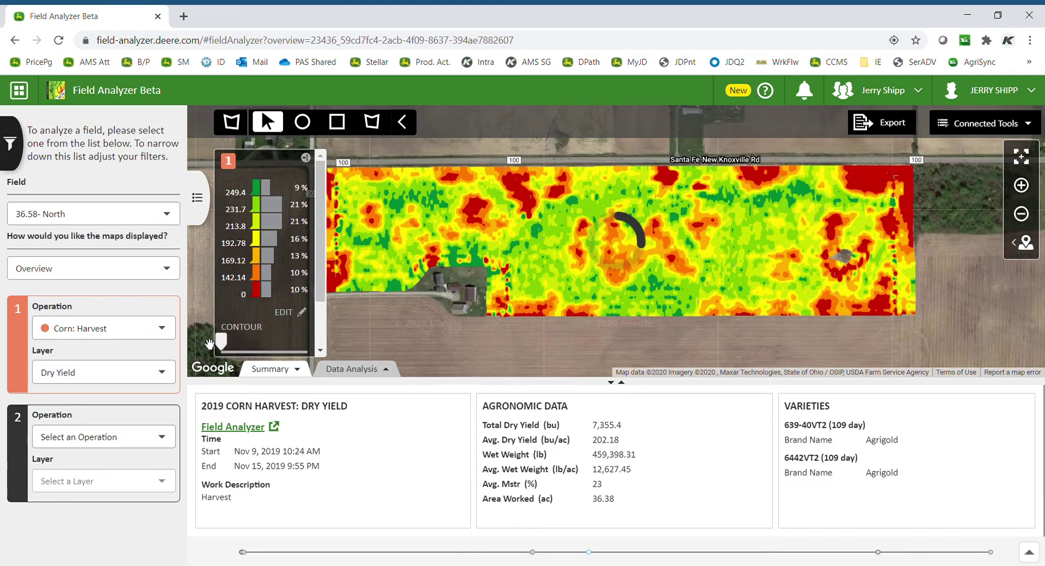
click(307, 159)
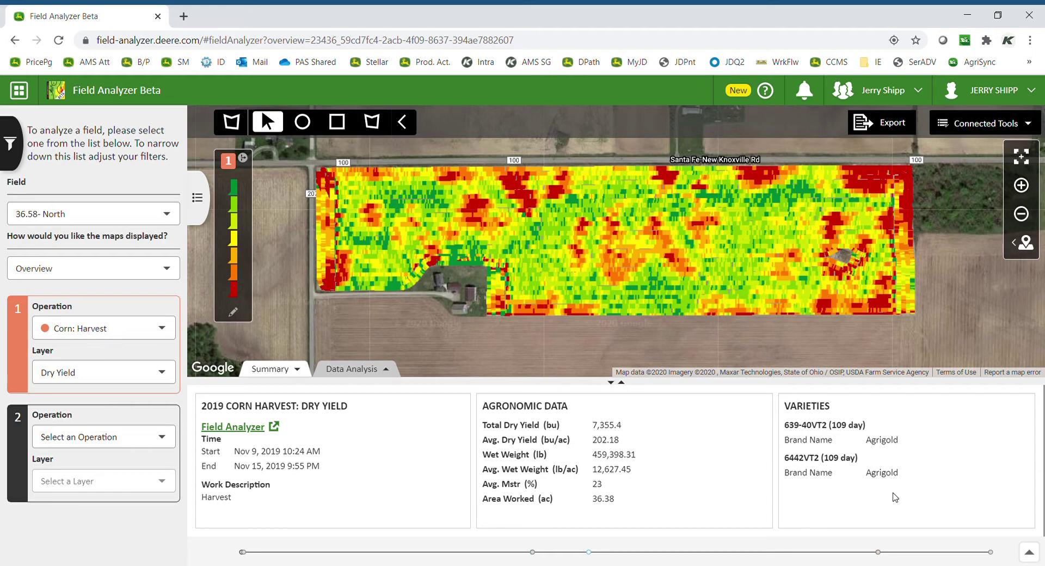
Draw a closed polygon outline around a strip in the field's northeast part
click(375, 122)
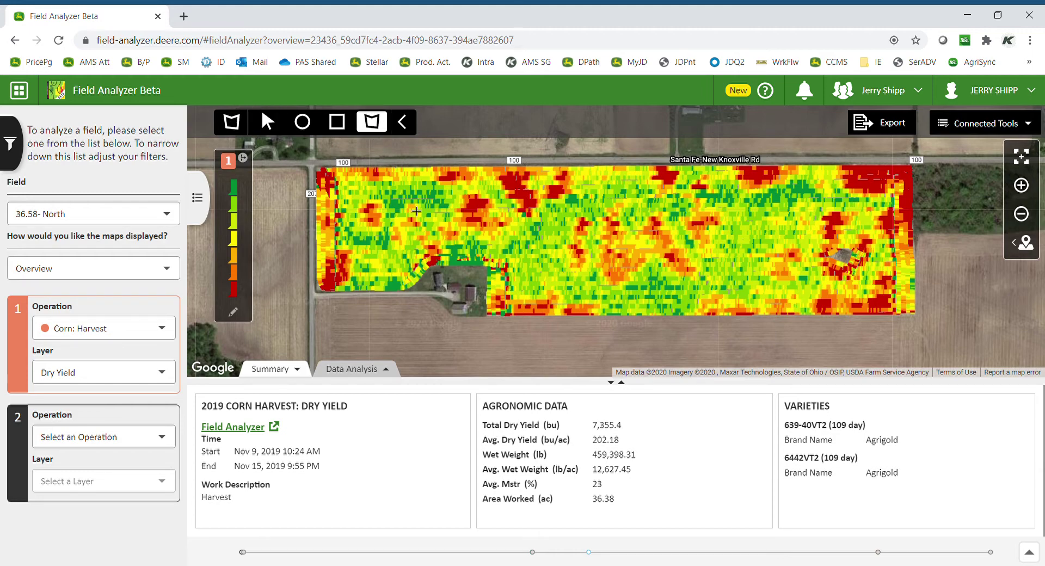
click(513, 273)
click(567, 230)
click(590, 210)
click(594, 188)
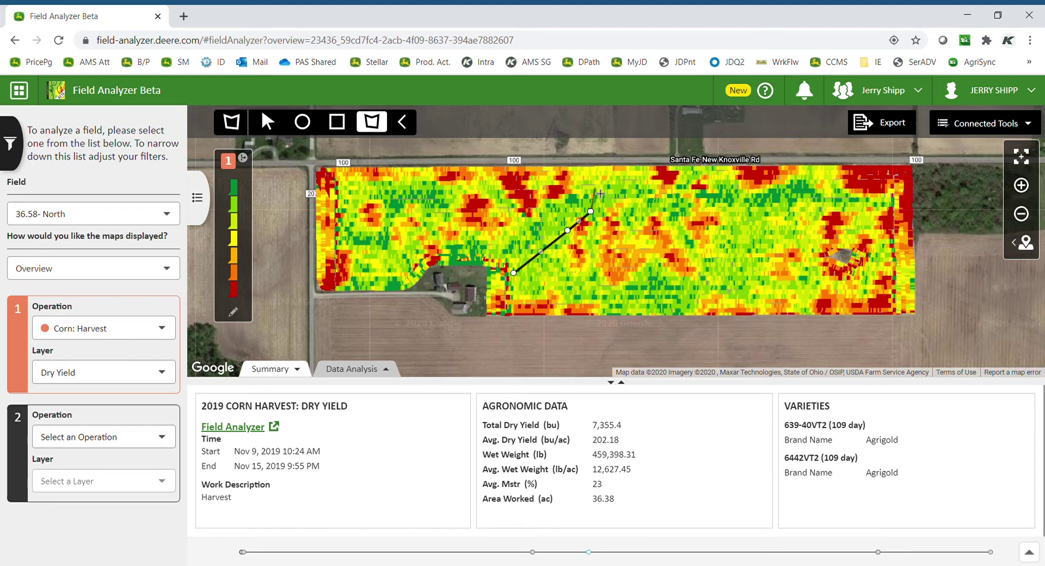
click(560, 191)
click(490, 247)
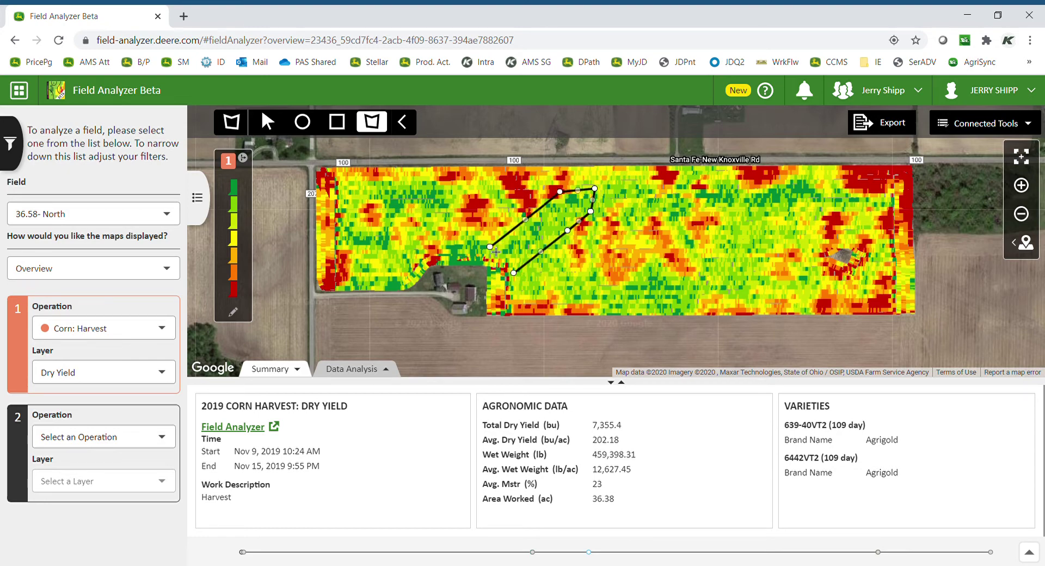
click(494, 264)
click(514, 272)
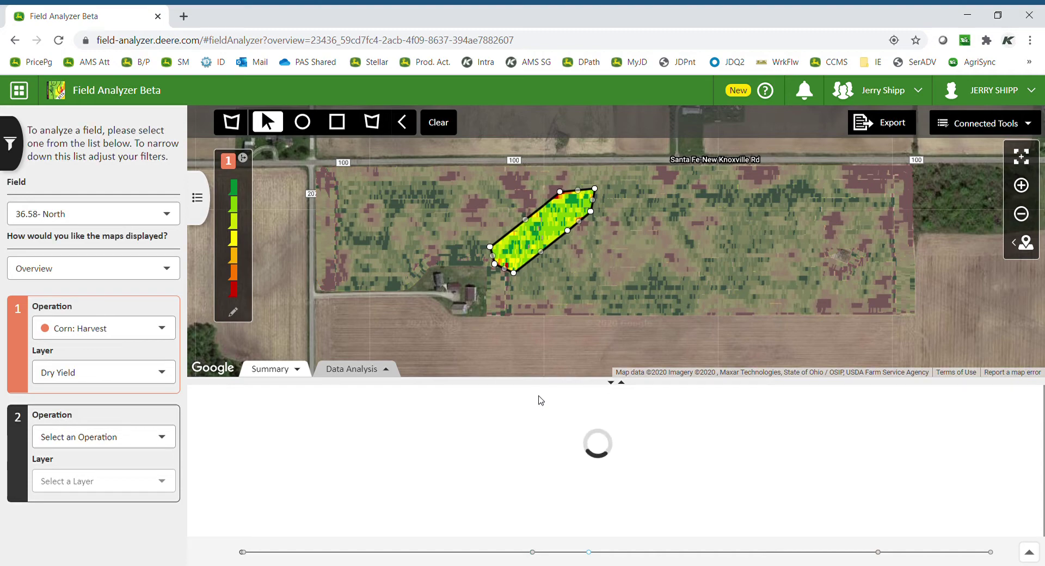
Compare the outlined area's 232.31 bu/ac yield, 23.18 moisture and 1.68 ac against the field's 202.18
drag(615, 387, 625, 332)
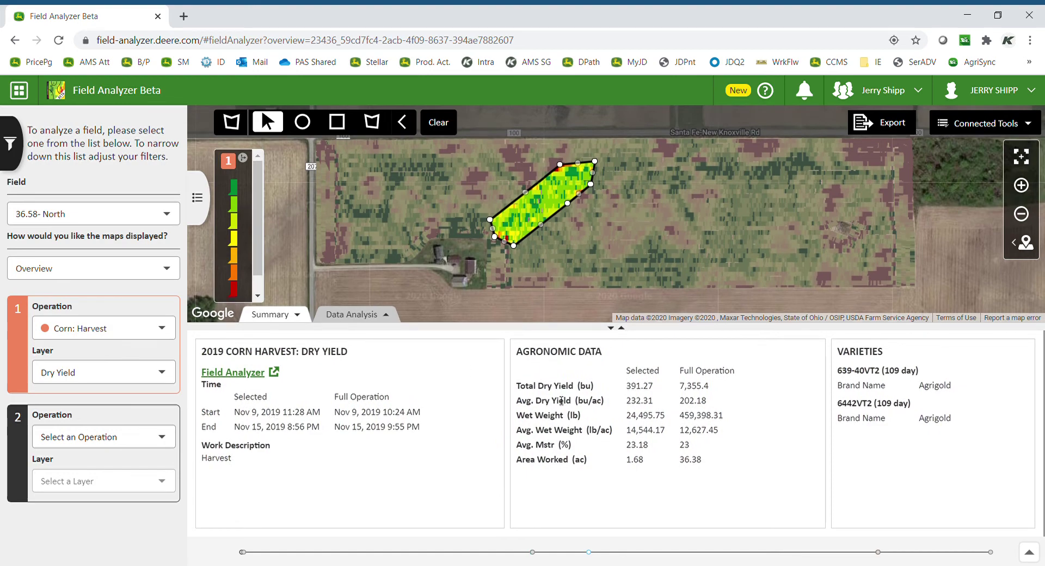
drag(624, 404, 657, 406)
click(668, 405)
drag(679, 406, 711, 403)
click(666, 476)
drag(623, 450, 682, 448)
drag(621, 463, 647, 463)
drag(544, 204, 749, 228)
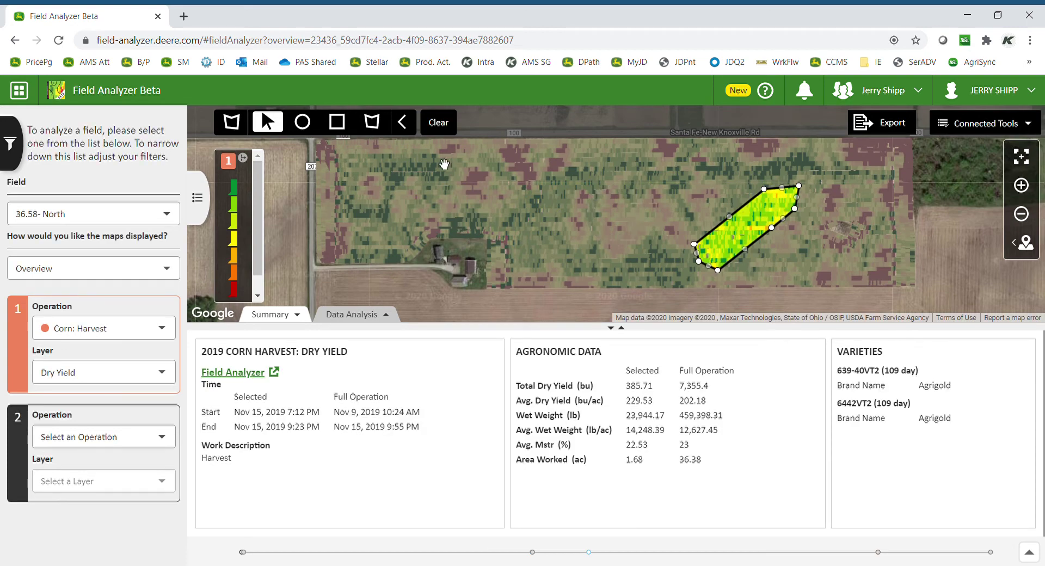
click(450, 124)
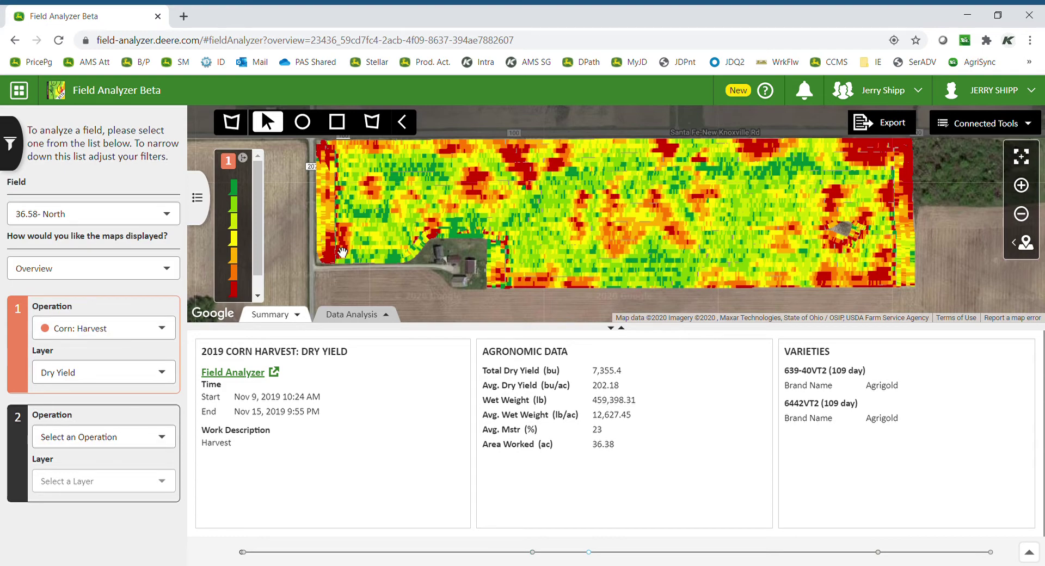
Switch the map display mode to Compare for side-by-side maps
click(143, 269)
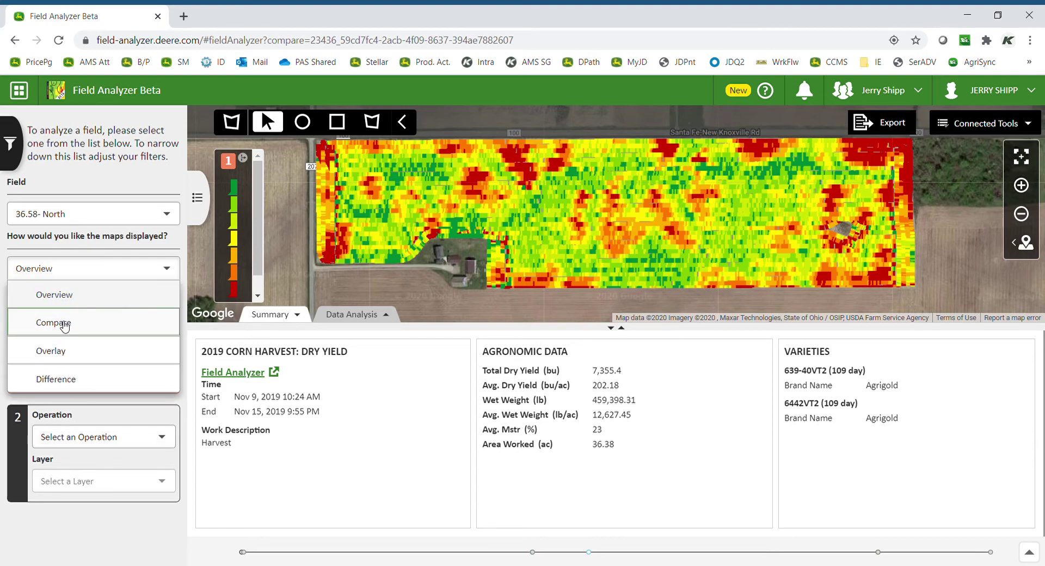
click(62, 323)
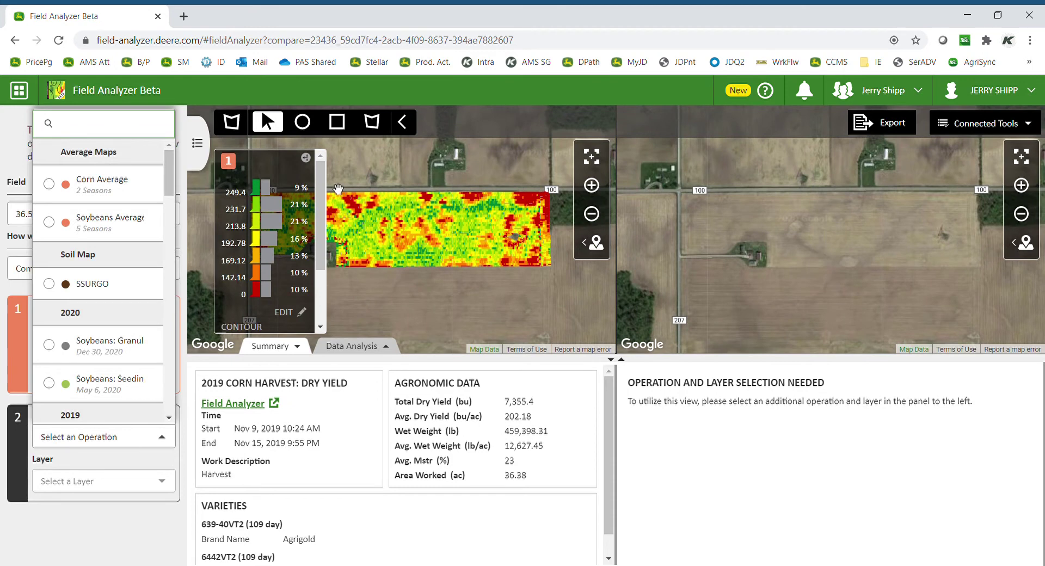
click(309, 161)
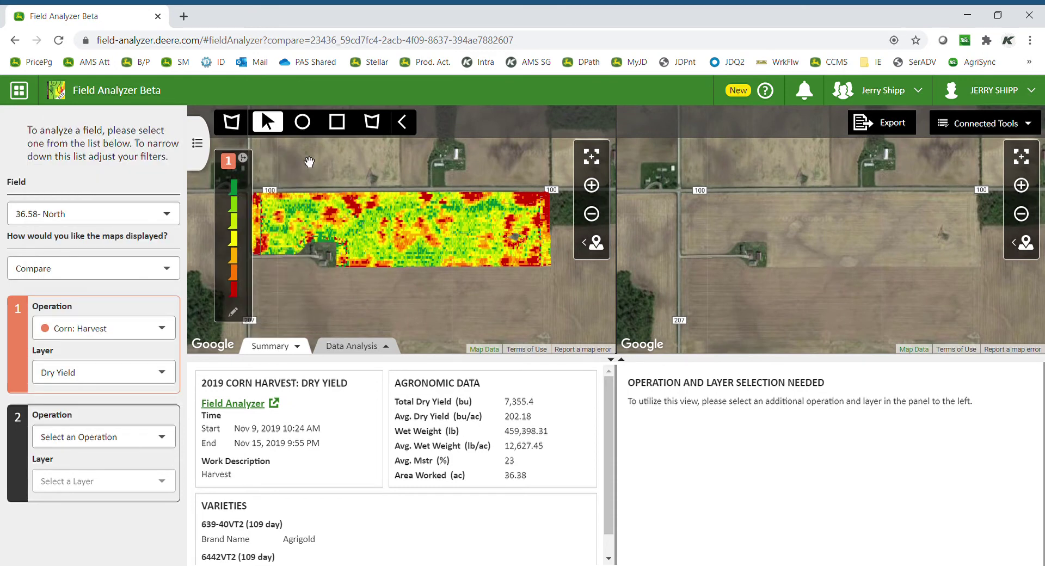
Show SSURGO Town and Texture soil as map 2 and collapse its legend
click(110, 438)
click(101, 283)
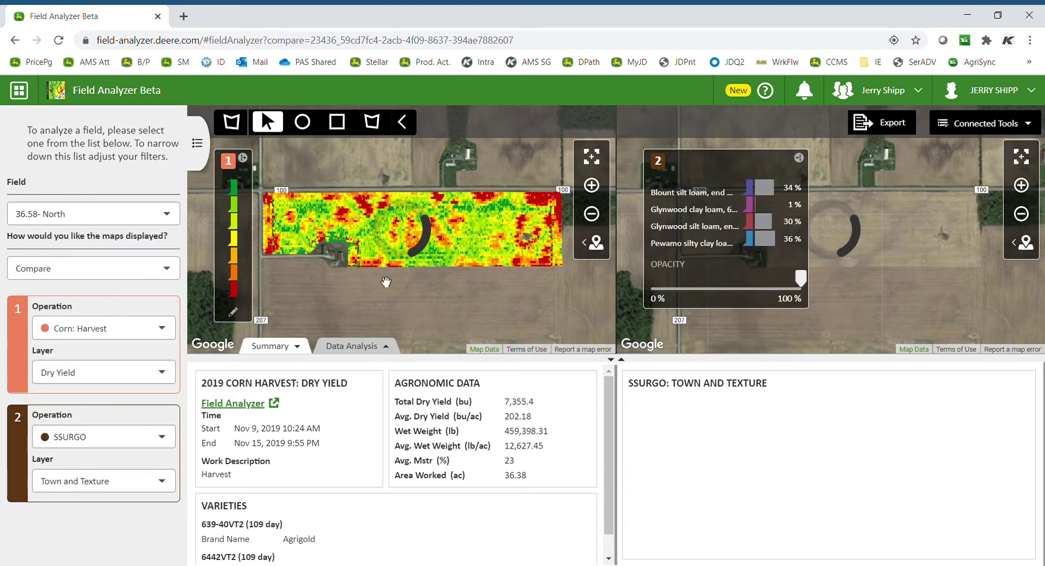
click(799, 158)
click(598, 242)
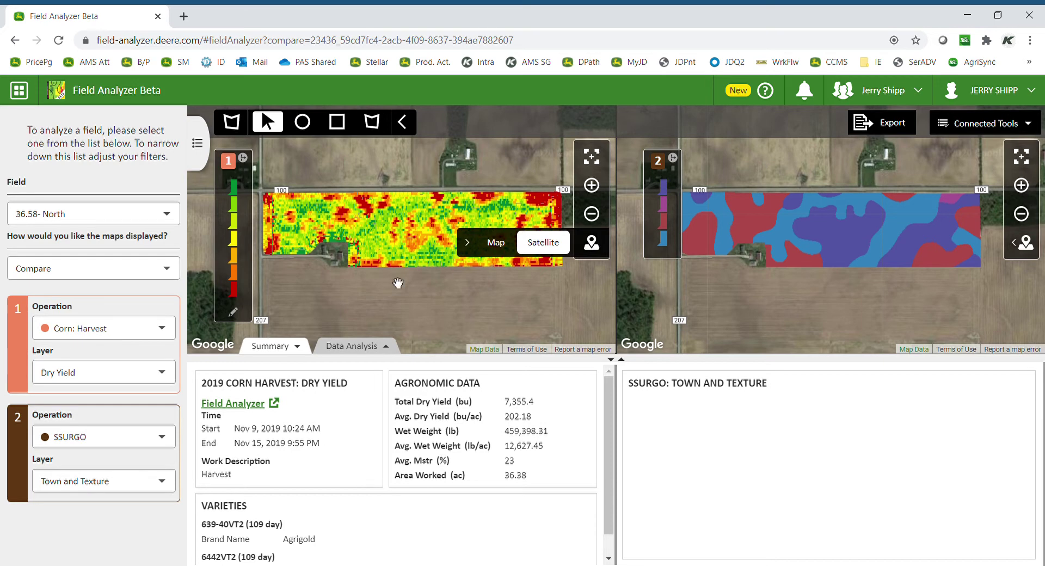
click(353, 351)
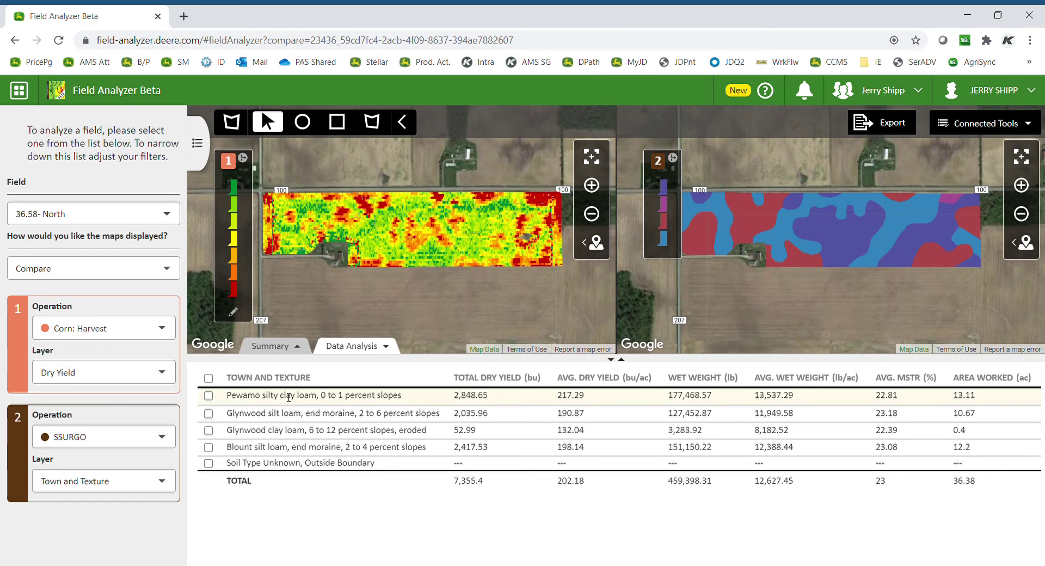
drag(225, 397, 311, 400)
click(554, 396)
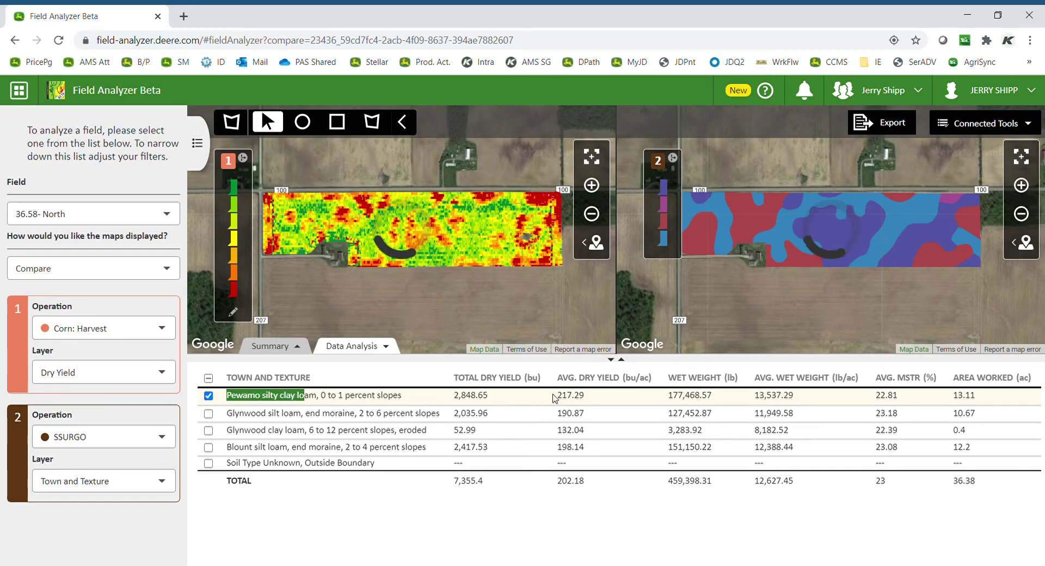
drag(556, 395, 586, 400)
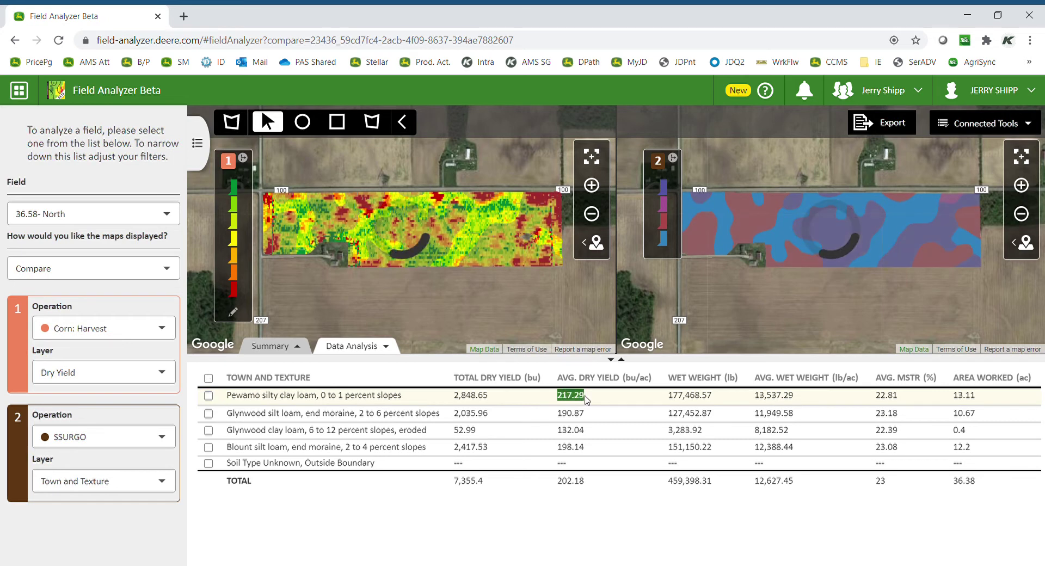
drag(952, 396, 983, 397)
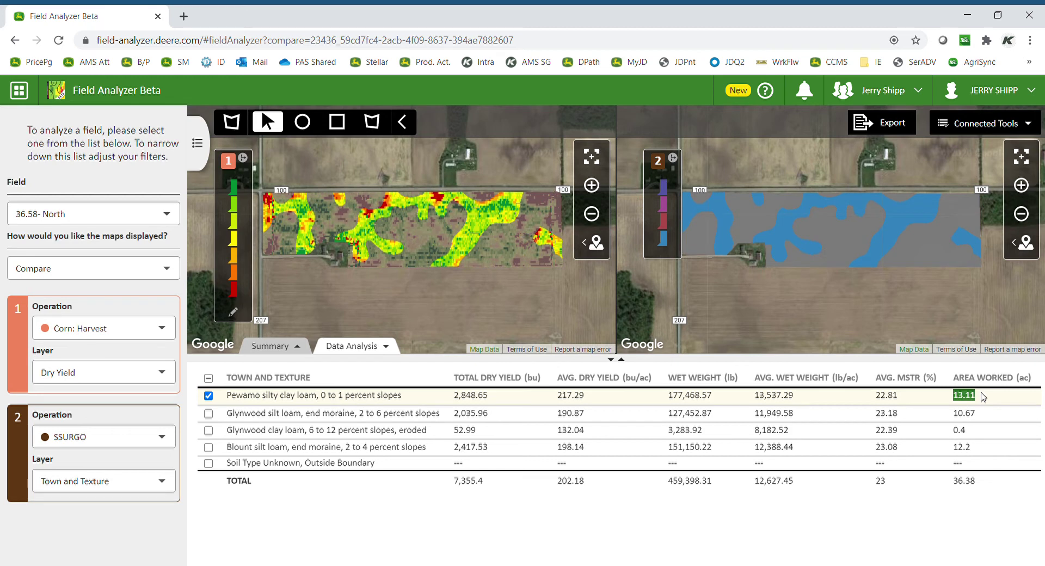
click(208, 396)
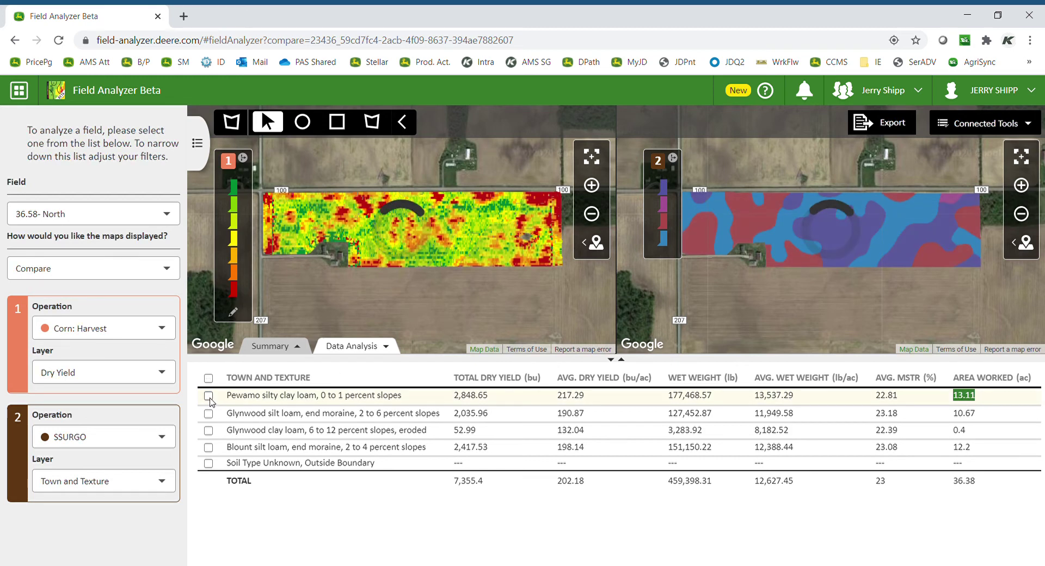
click(208, 396)
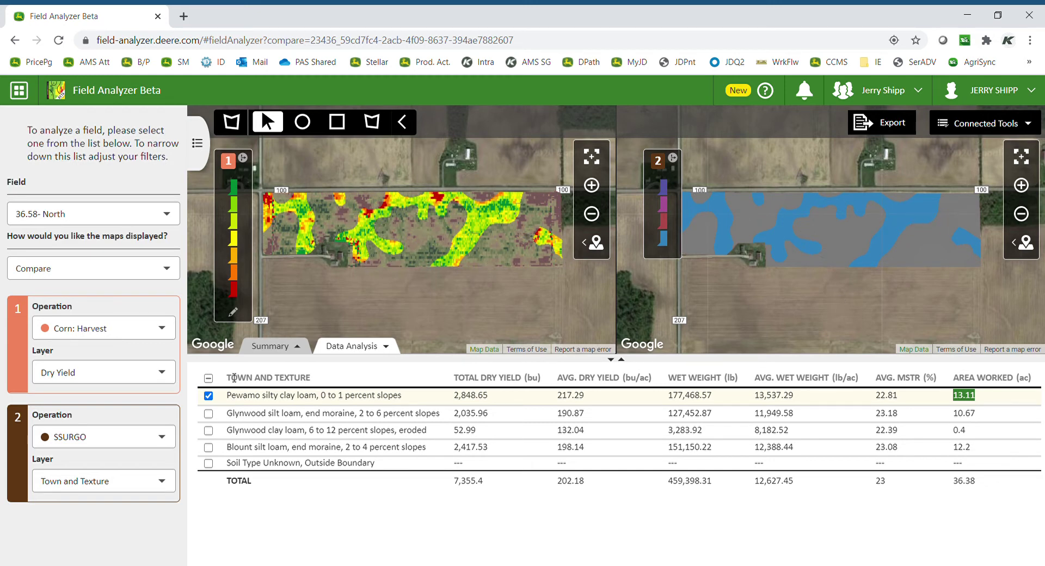
click(208, 395)
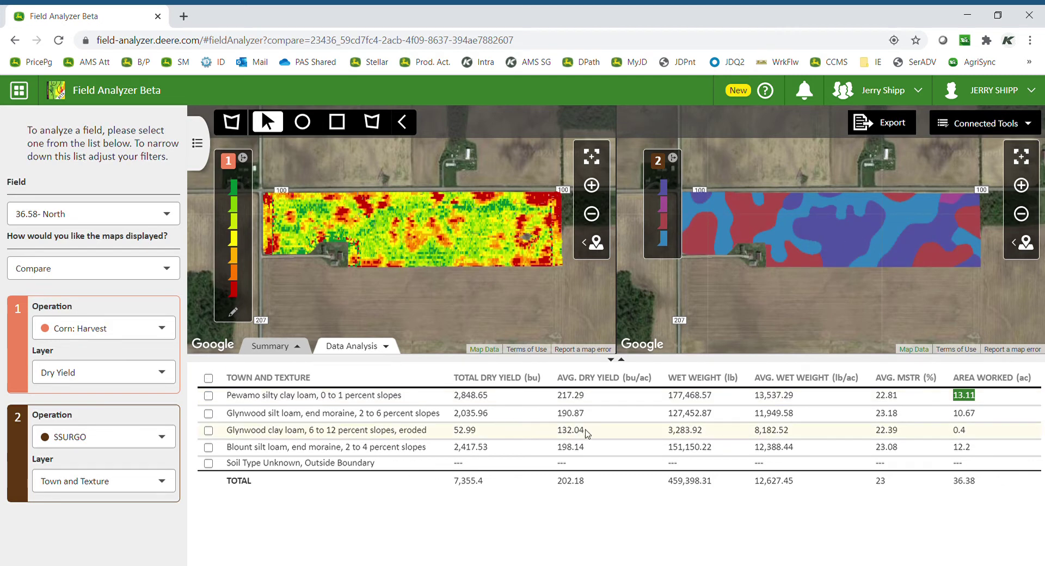
click(208, 431)
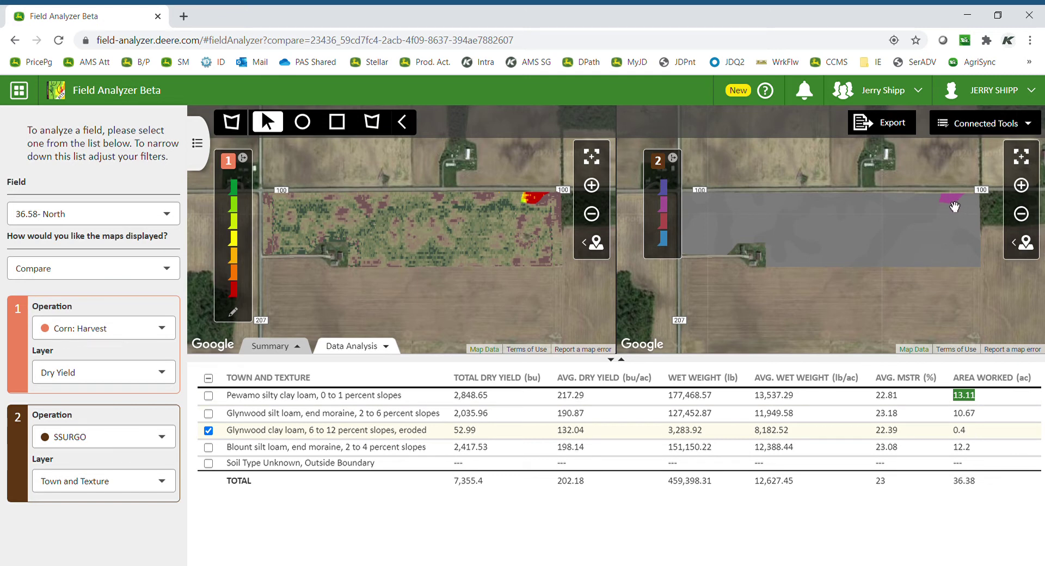
click(209, 431)
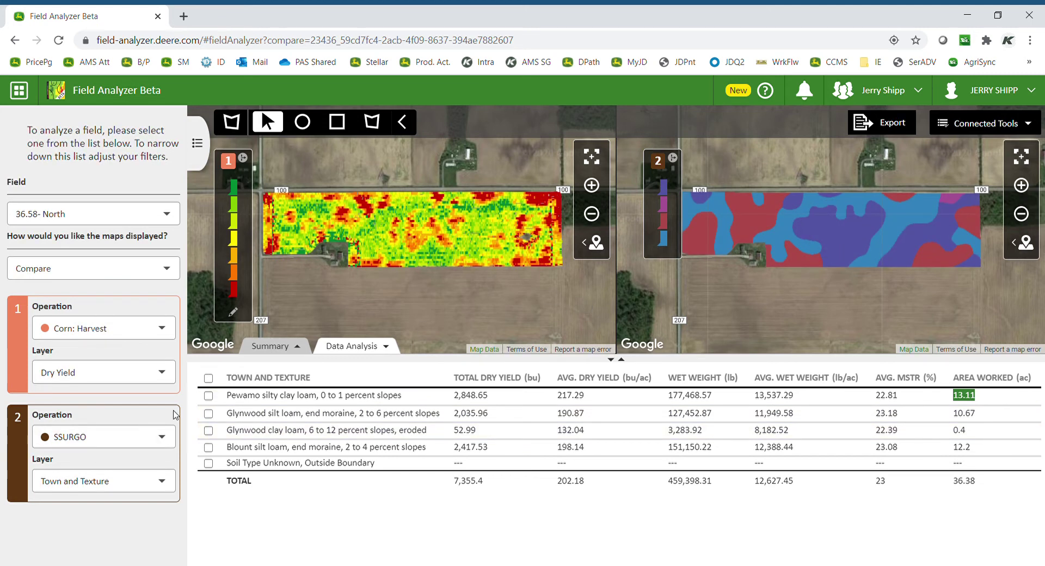
Set map 2 to the Corn: Harvest Elevation layer with a collapsed legend
click(151, 438)
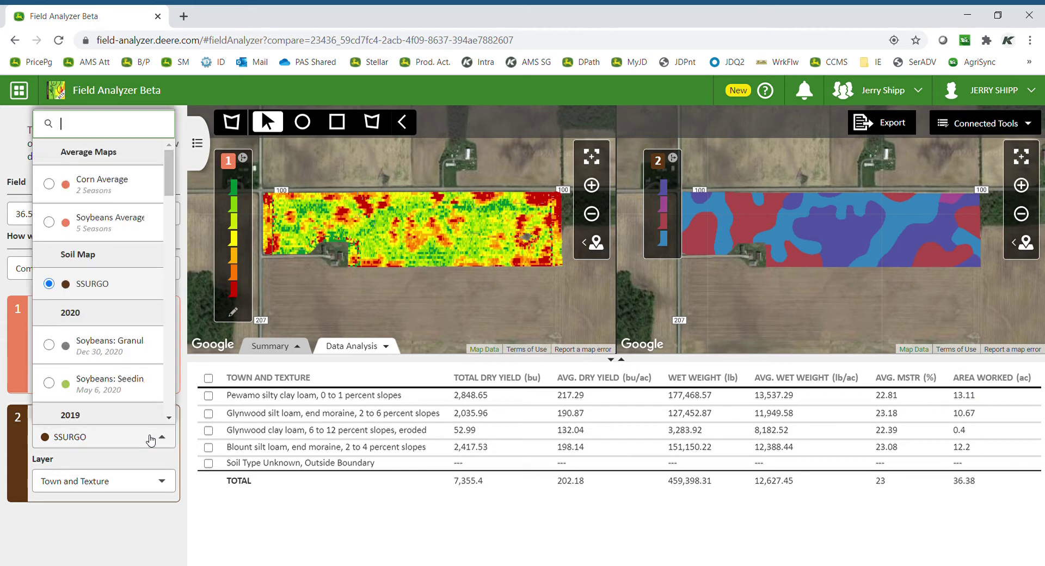
scroll(170, 177, down, 3)
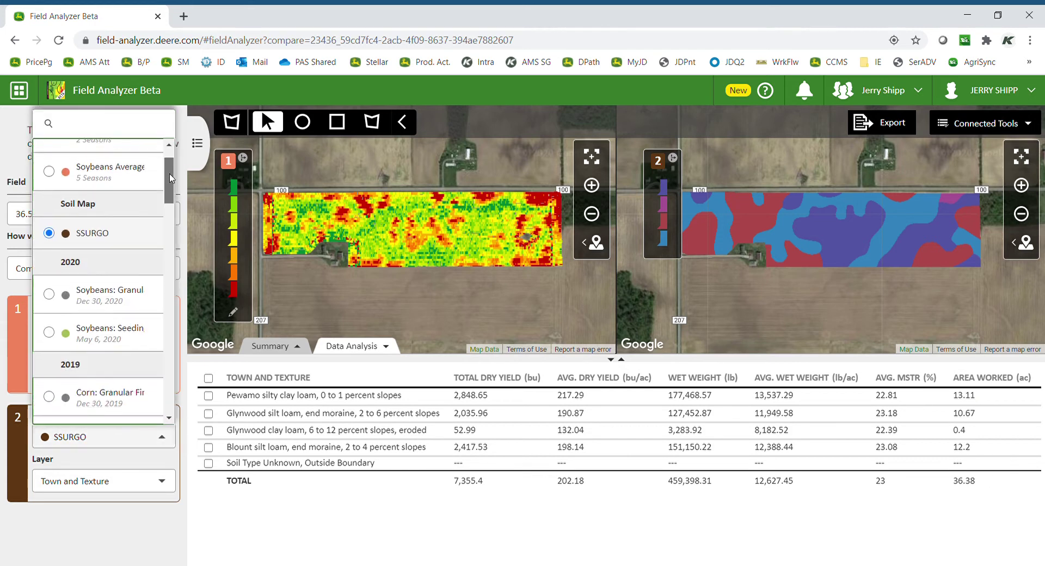
scroll(172, 182, down, 2)
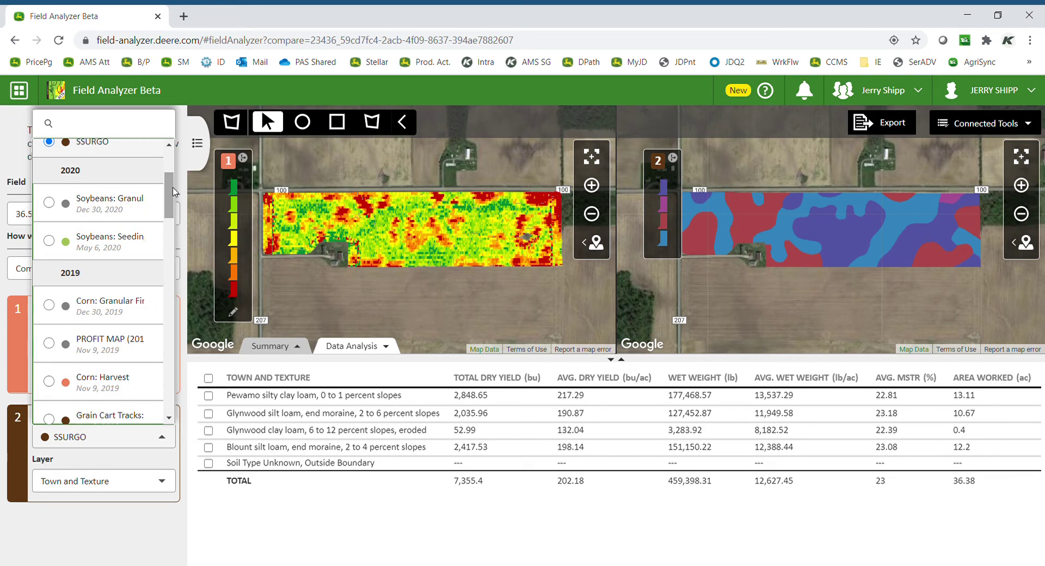
scroll(172, 191, down, 1)
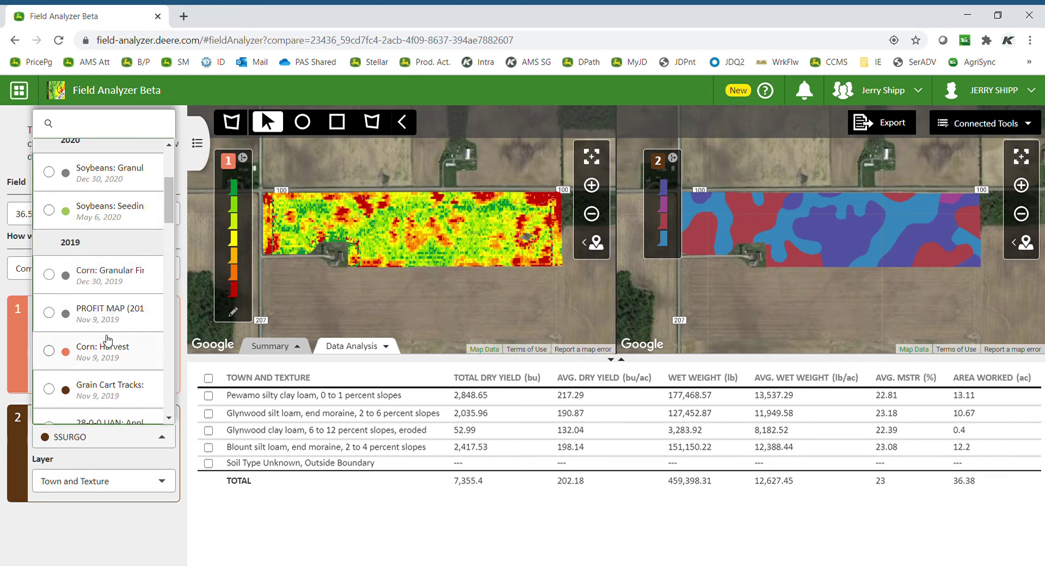
click(107, 345)
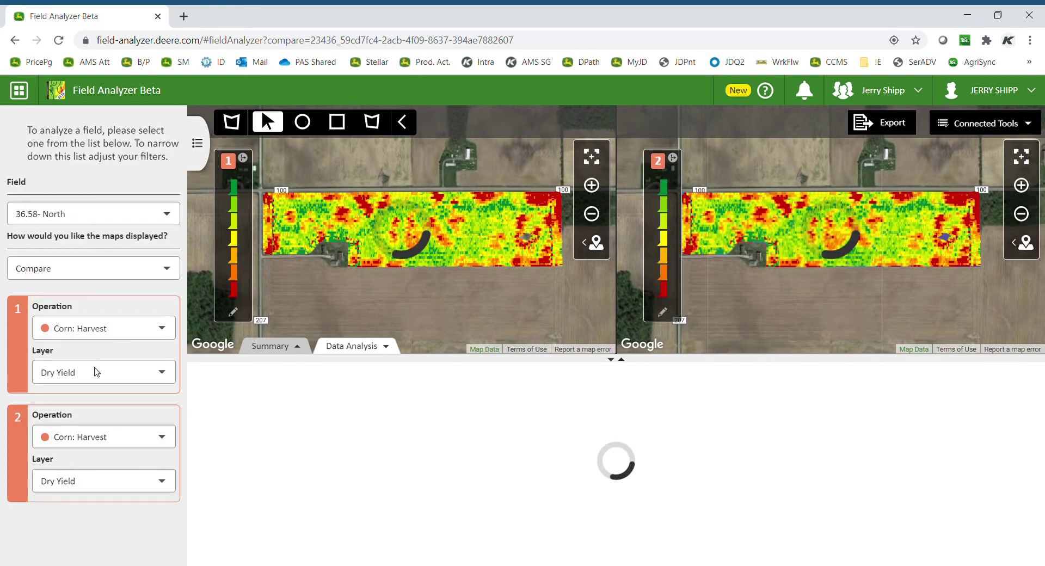
click(88, 491)
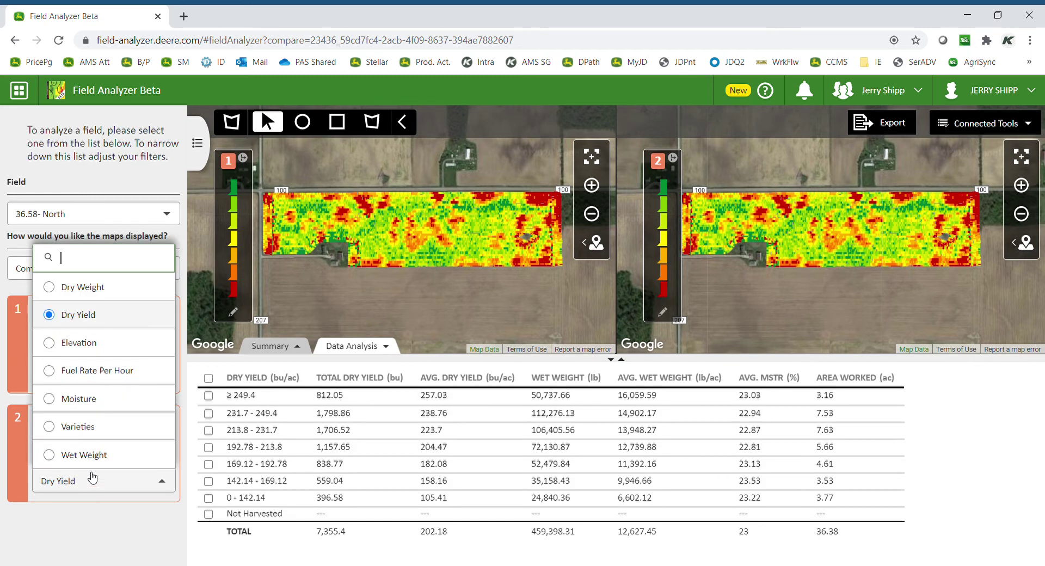
click(88, 343)
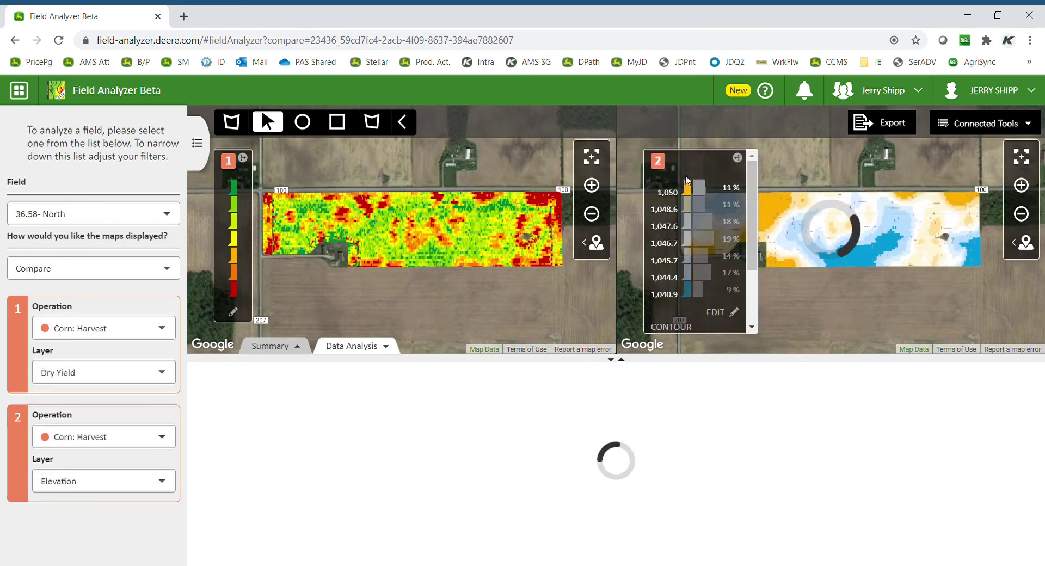
click(737, 159)
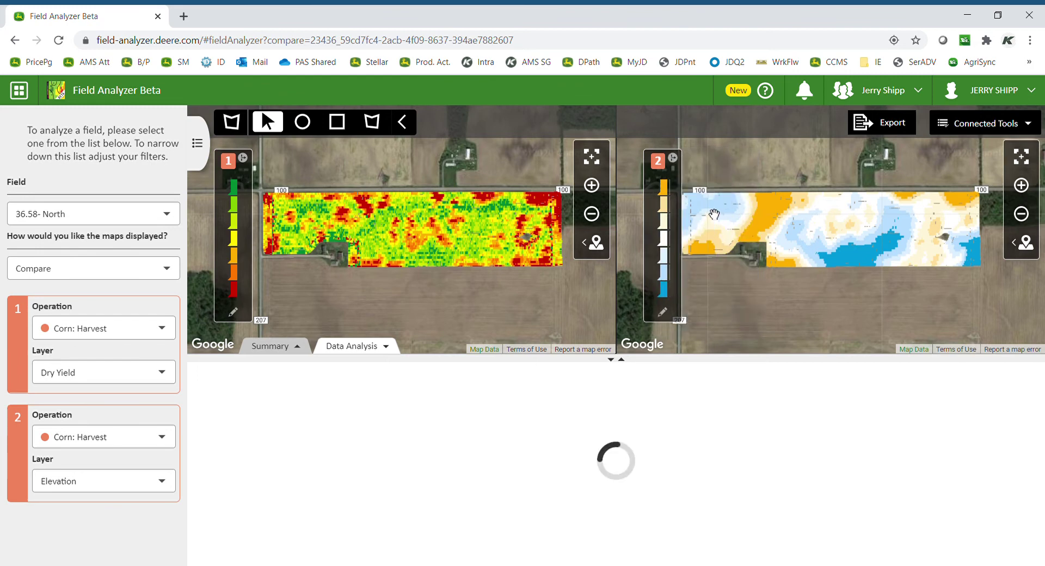
click(673, 159)
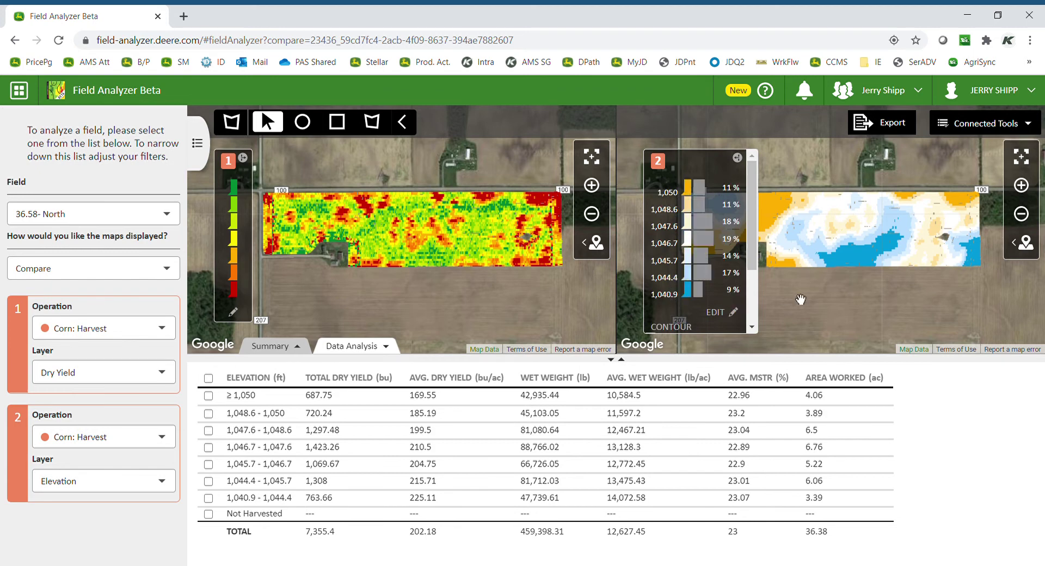
click(739, 159)
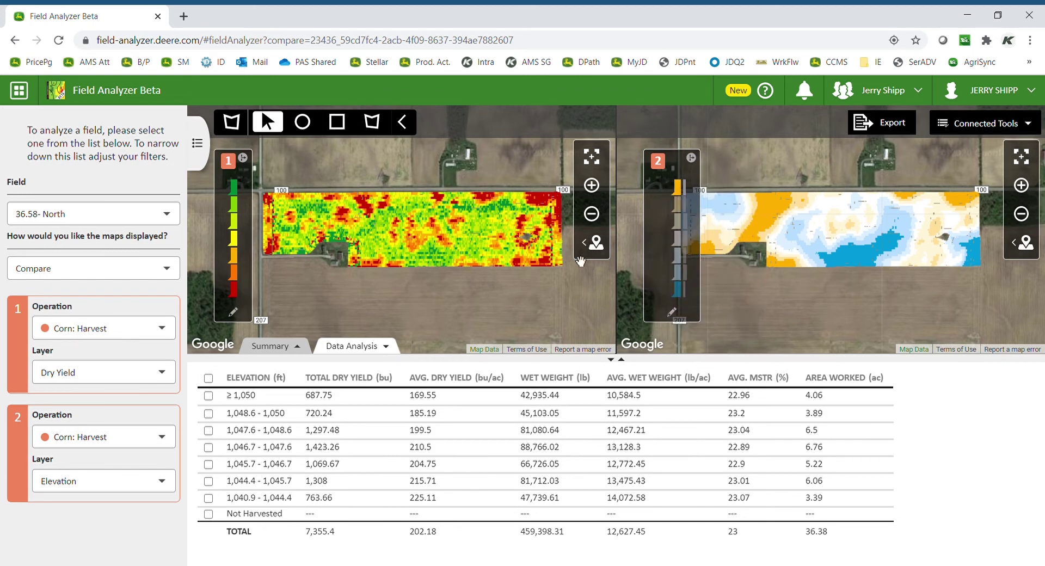
Filter both maps to the ≥1,050 ft band, noting its 169.55 bu/ac average yield, then clear it
drag(231, 402, 263, 399)
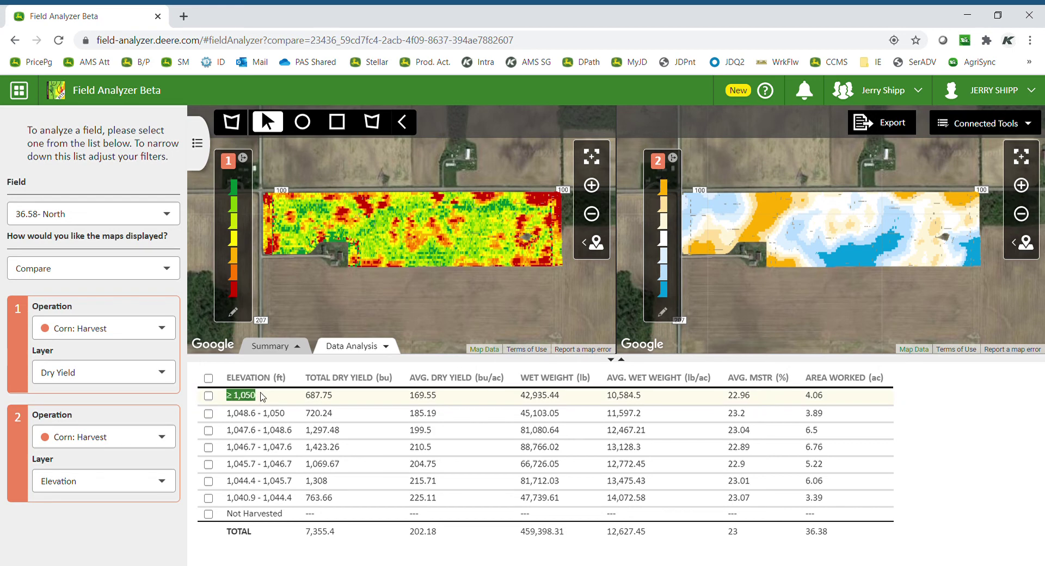
drag(408, 396, 433, 397)
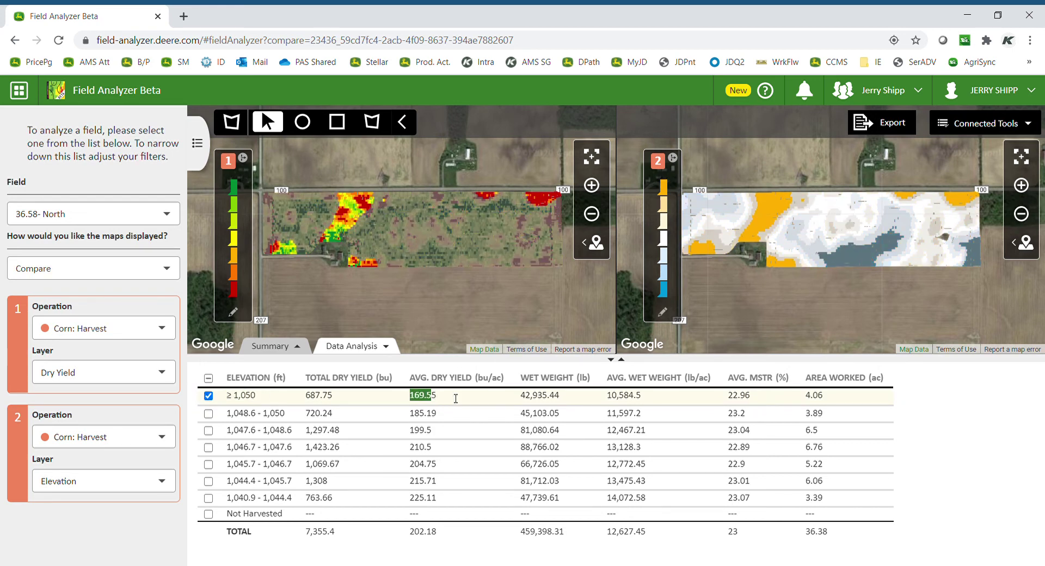
click(438, 398)
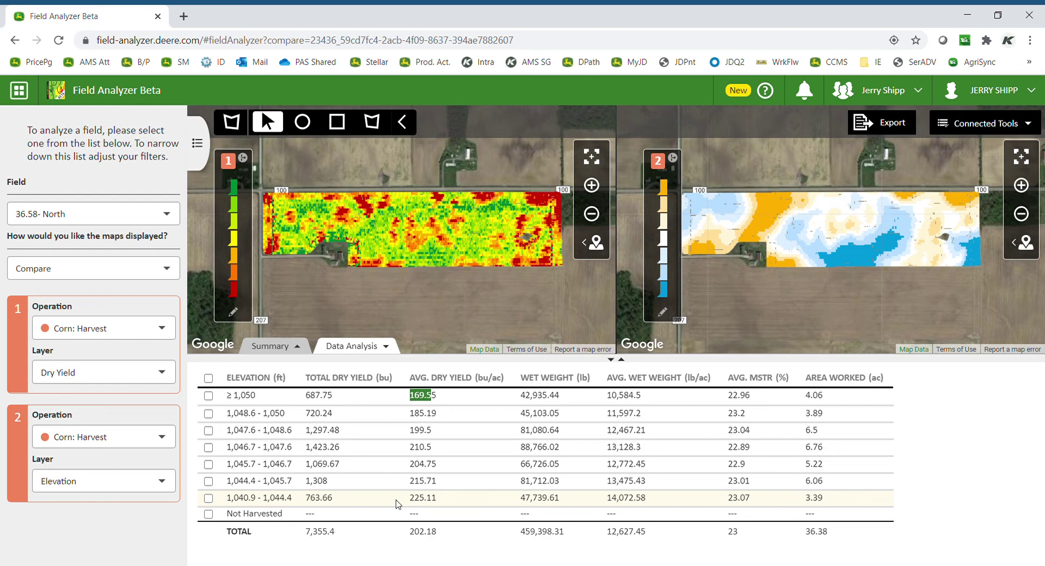
click(115, 439)
drag(169, 180, 176, 249)
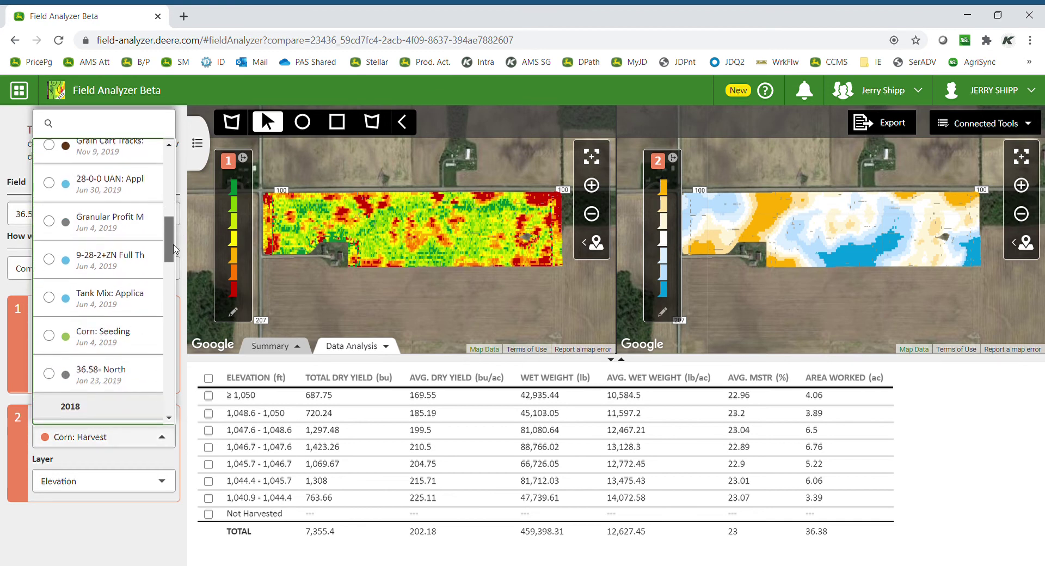
Show Corn: Seeding as-applied rate on map 2 and isolate the ≥36,400 band averaging 233.37 bu/ac
click(103, 335)
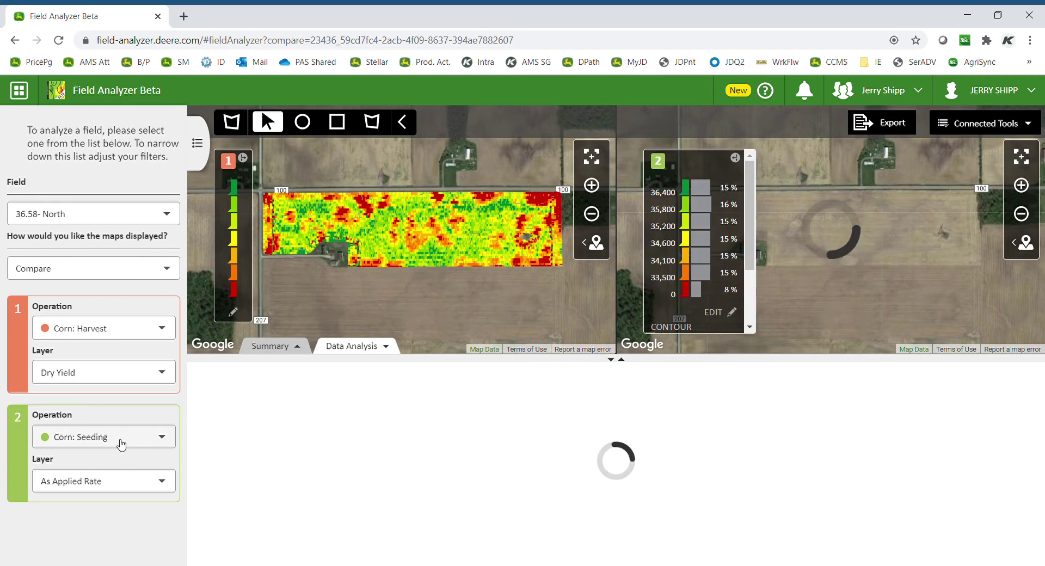
click(735, 158)
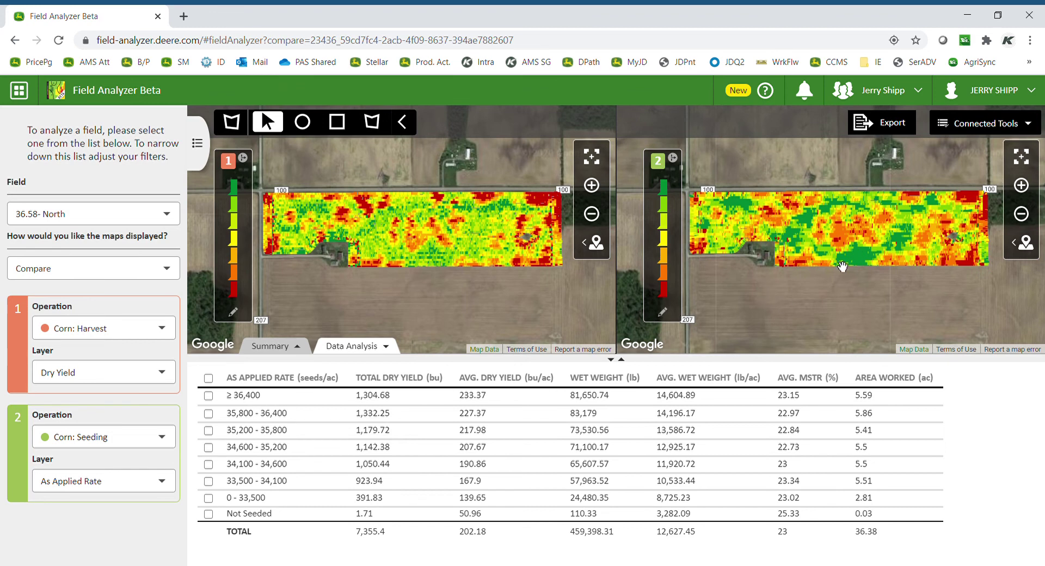
drag(227, 395, 261, 396)
drag(456, 400, 487, 396)
Put the 2019 28-0-0 UAN: Application rate on map 2 and collapse its legend
click(136, 437)
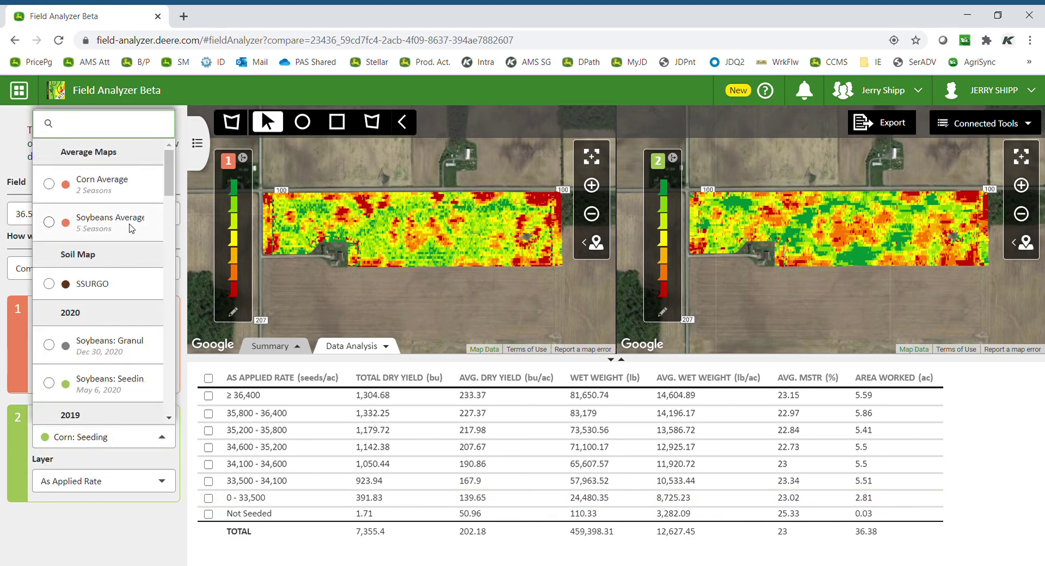
drag(170, 163, 172, 203)
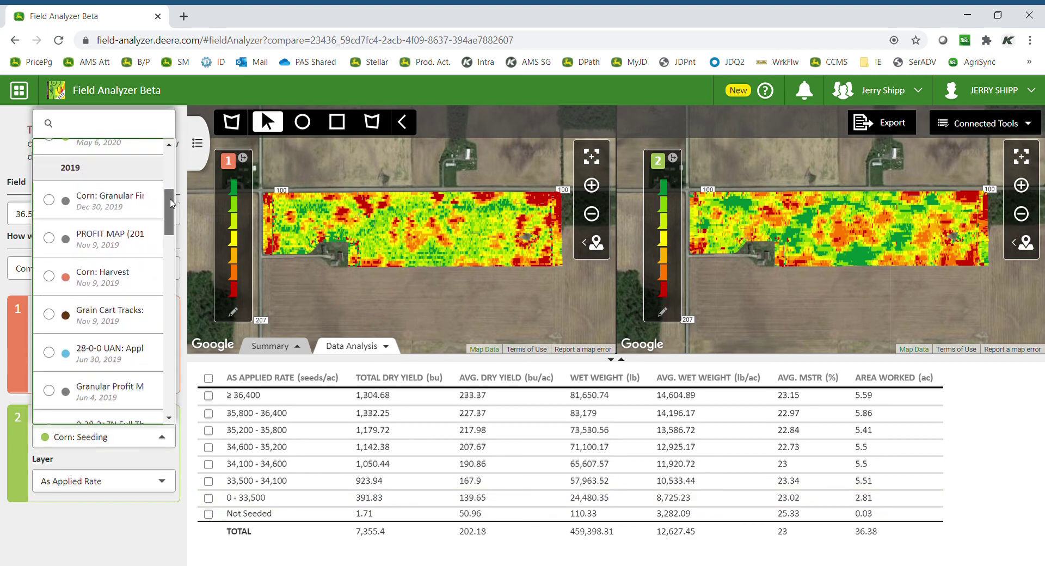
click(79, 351)
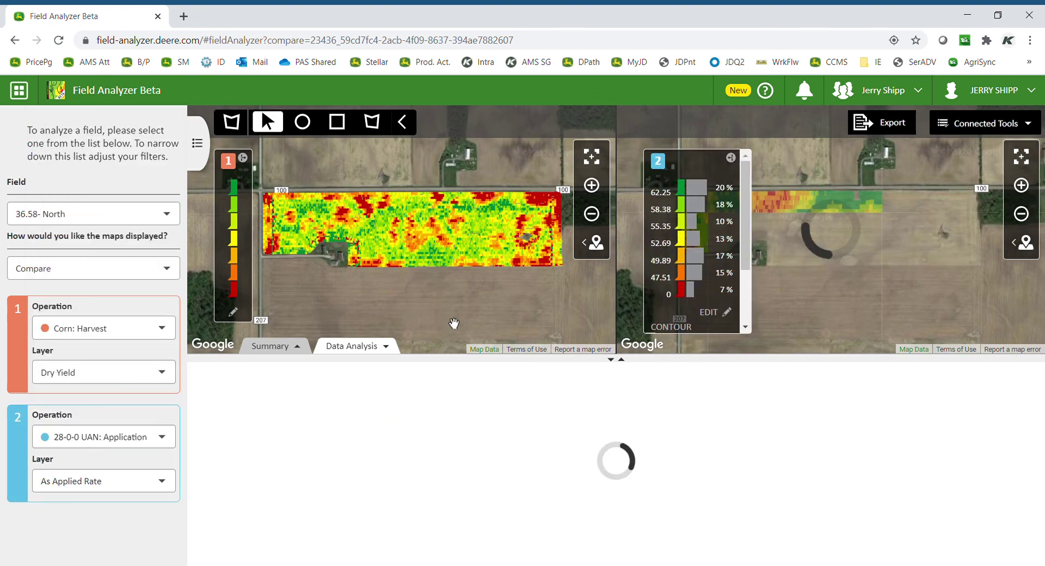
click(731, 159)
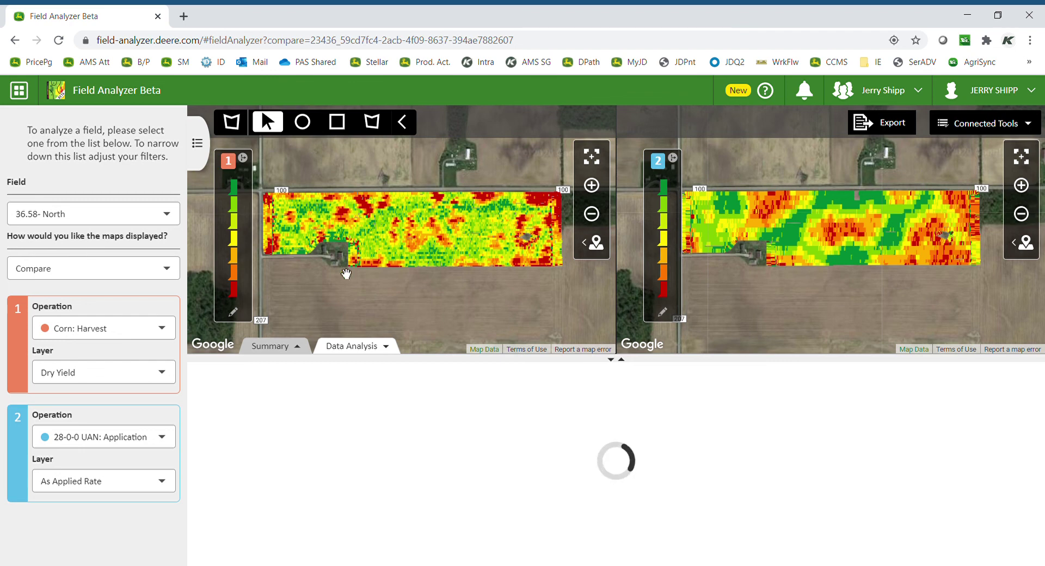